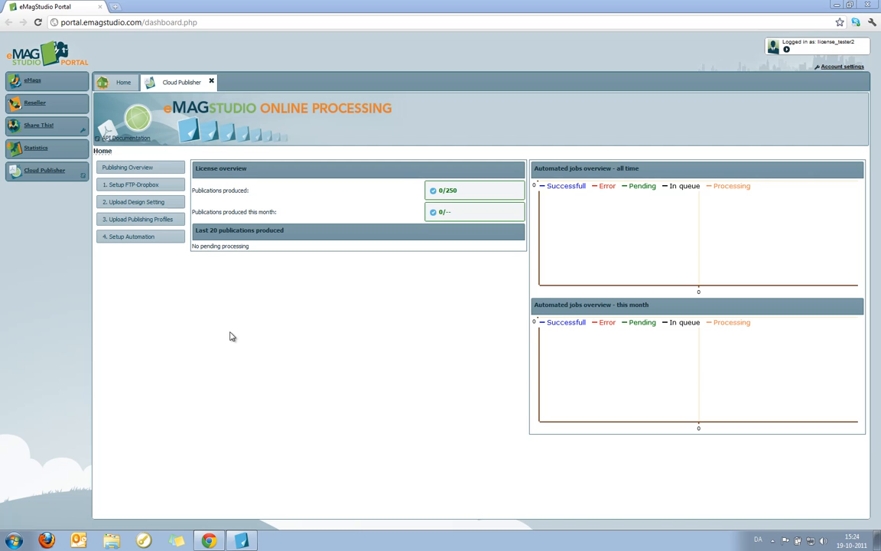
# Step: Create a new FTP-Dropbox account named MyDropbox, entering its login name and account password, and save it
pyautogui.click(140, 187)
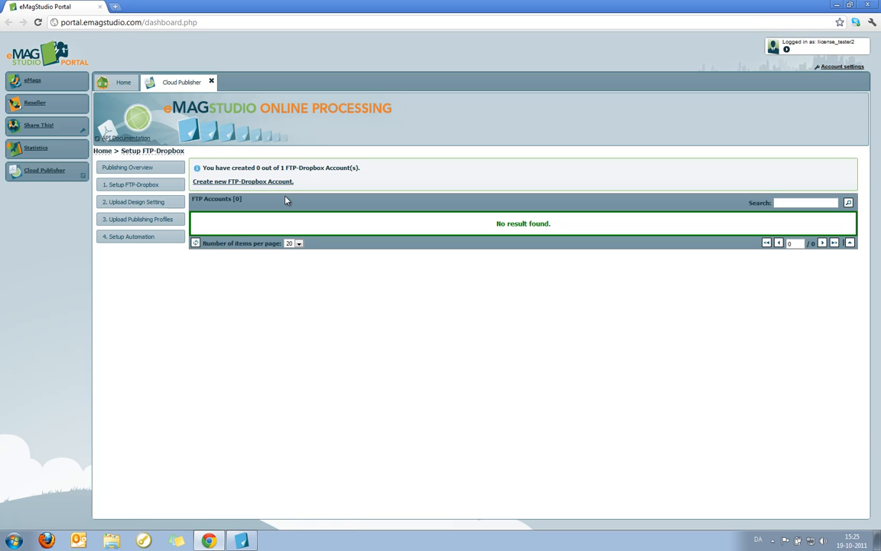
pyautogui.click(241, 183)
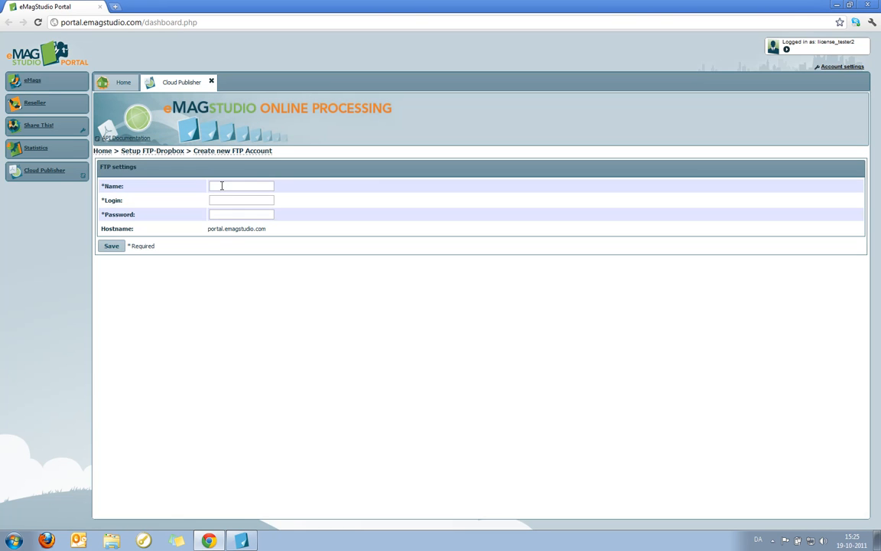
pyautogui.click(221, 186)
pyautogui.write('MyDropbox')
pyautogui.click(230, 200)
pyautogui.write('MyLogin')
pyautogui.click(235, 216)
pyautogui.write('MyPassword')
pyautogui.click(111, 246)
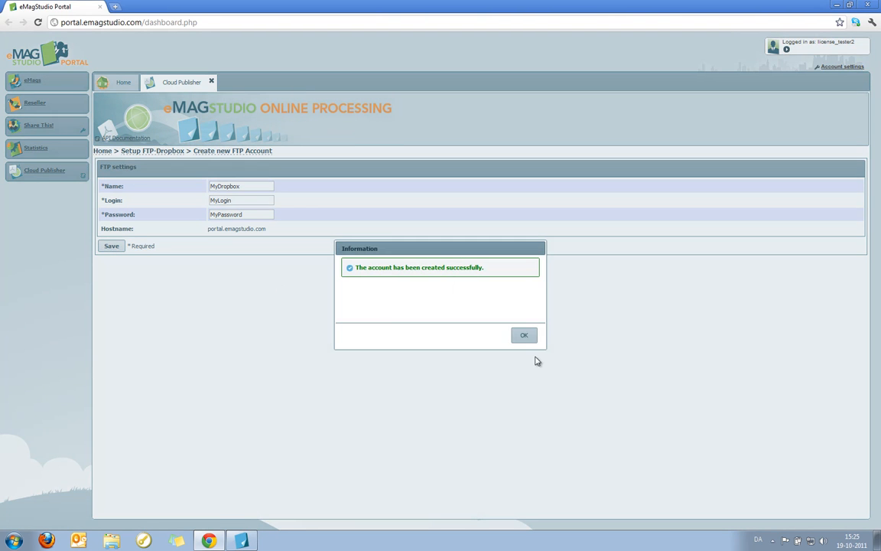
pyautogui.click(526, 342)
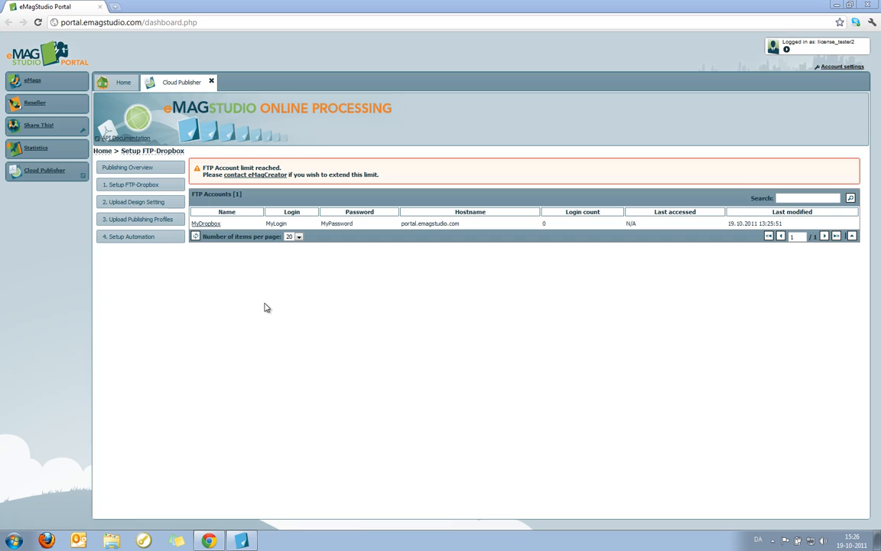
# Step: Switch to eMagStudio and save the open publication as a template named CloudPublisher
pyautogui.click(242, 541)
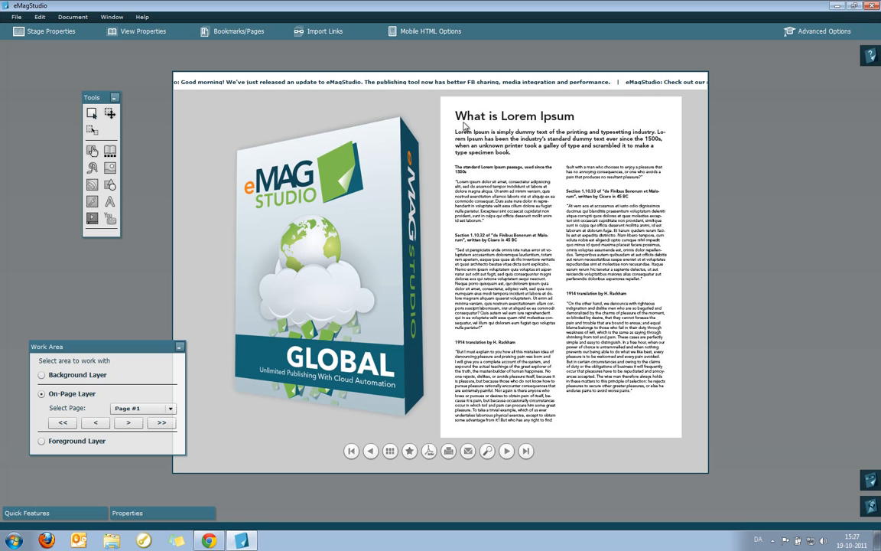
pyautogui.click(15, 18)
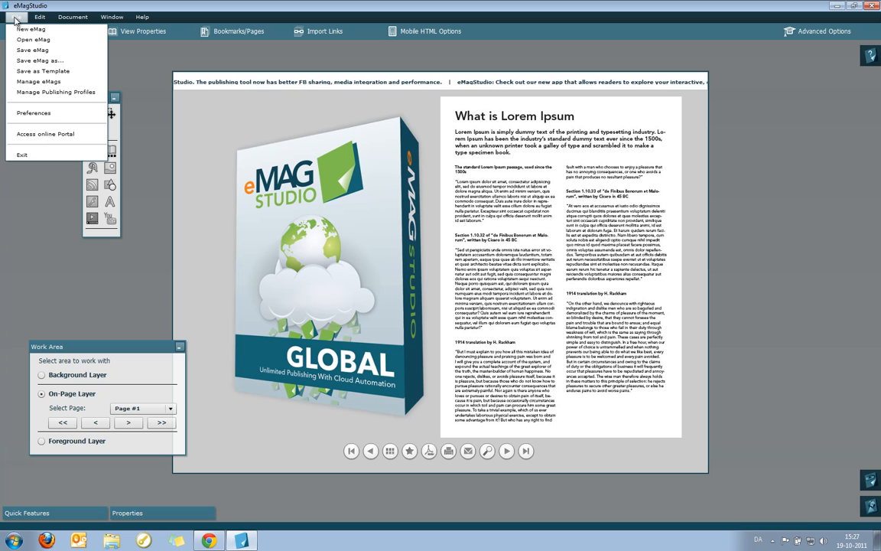
pyautogui.click(38, 71)
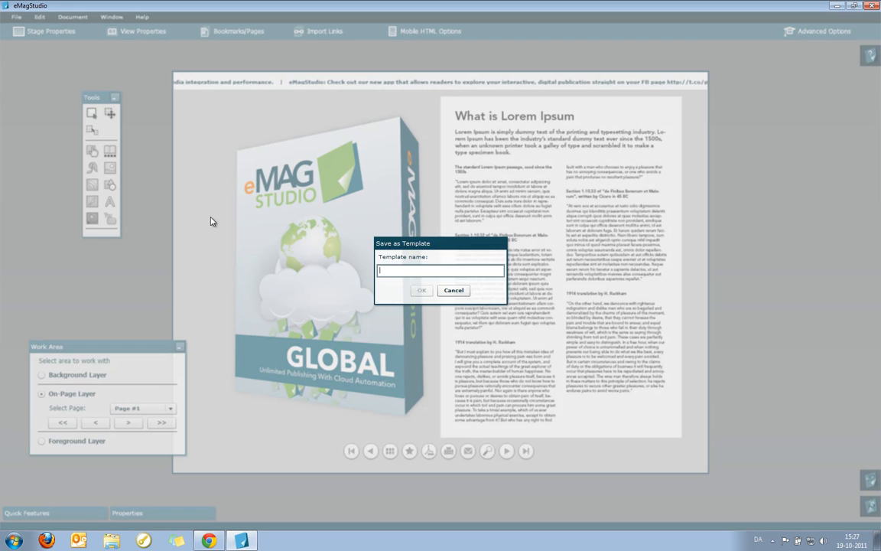
pyautogui.write('CloudPublisher')
pyautogui.click(422, 290)
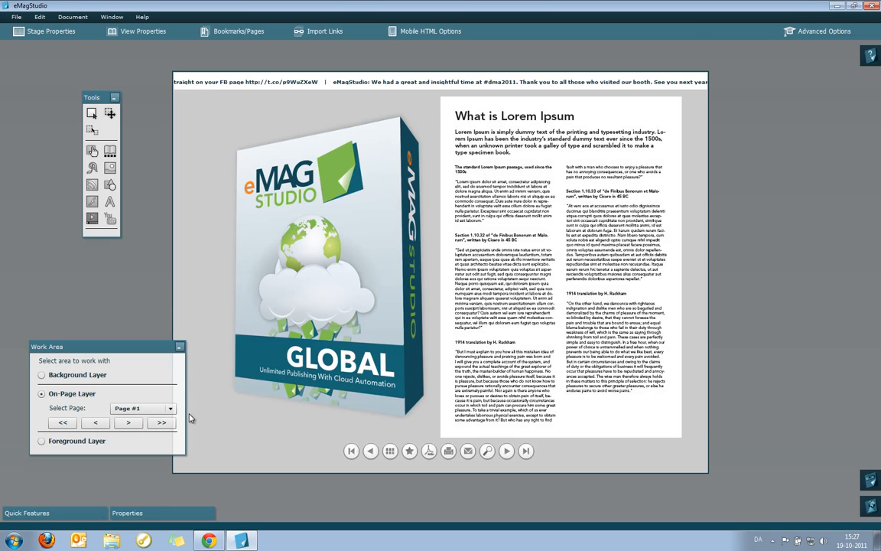
# Step: In Windows Explorer, locate the CloudPublisher.eset template file in Documents > eMagStudio > templates
pyautogui.click(111, 542)
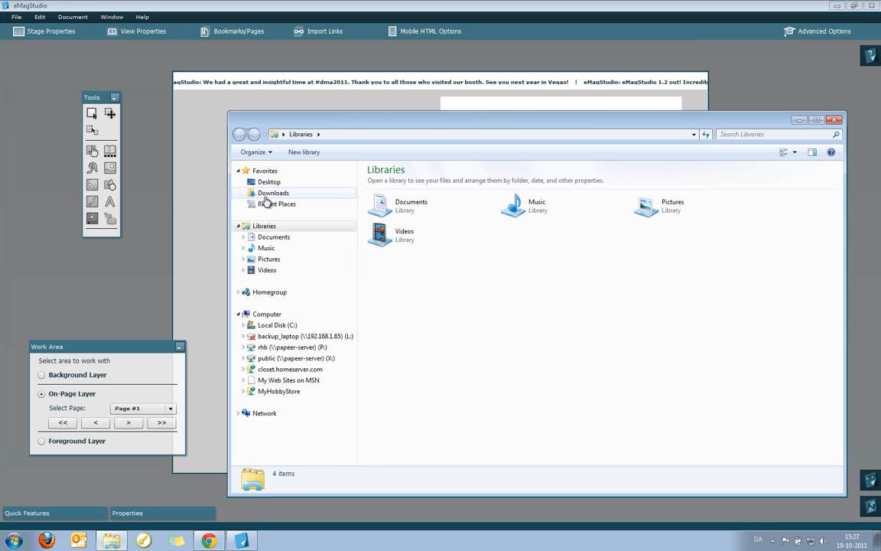
pyautogui.click(279, 236)
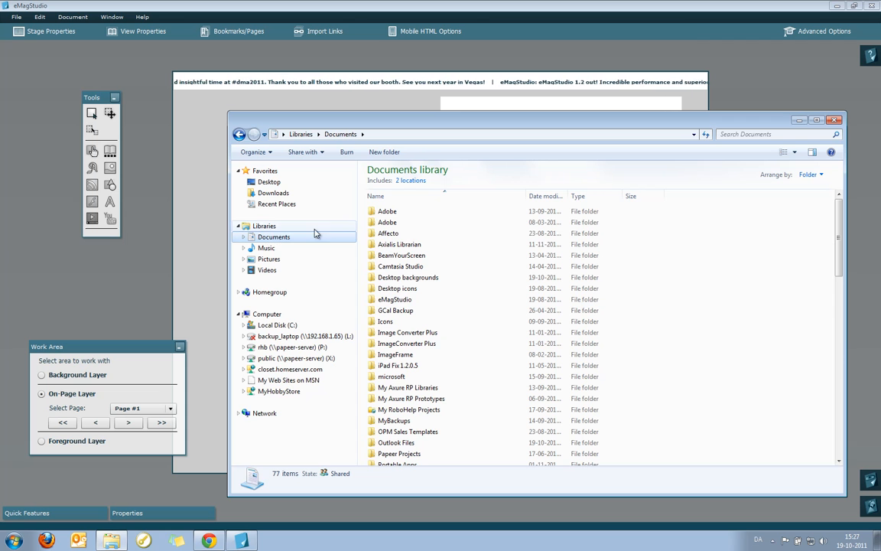
pyautogui.click(385, 236)
pyautogui.click(386, 300)
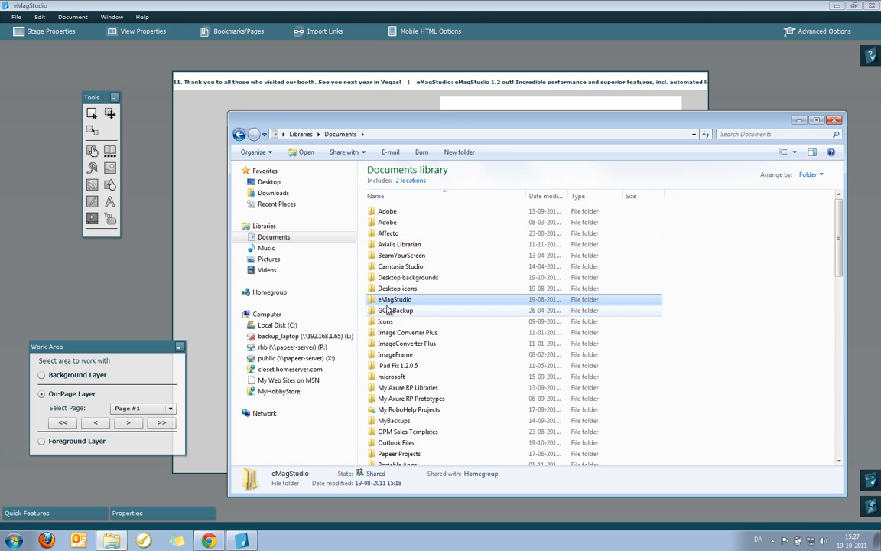
pyautogui.doubleClick(386, 299)
pyautogui.doubleClick(390, 256)
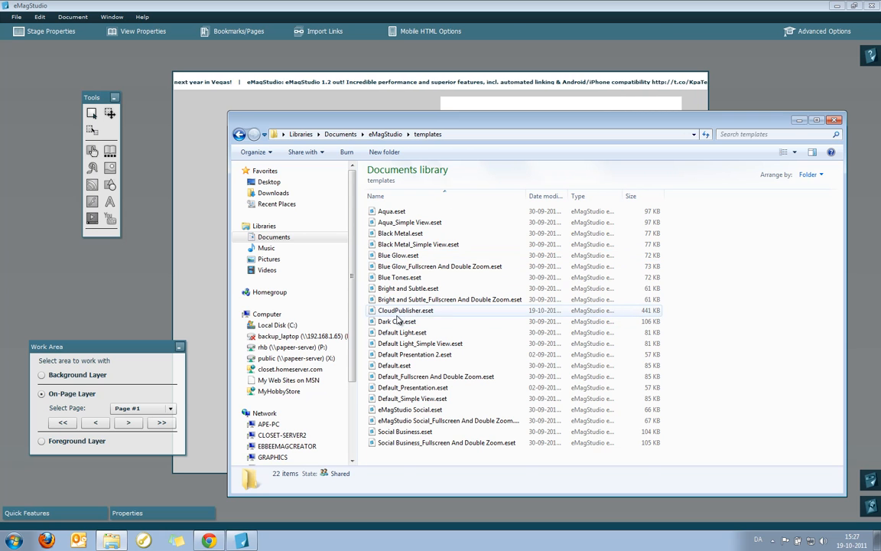
pyautogui.click(409, 311)
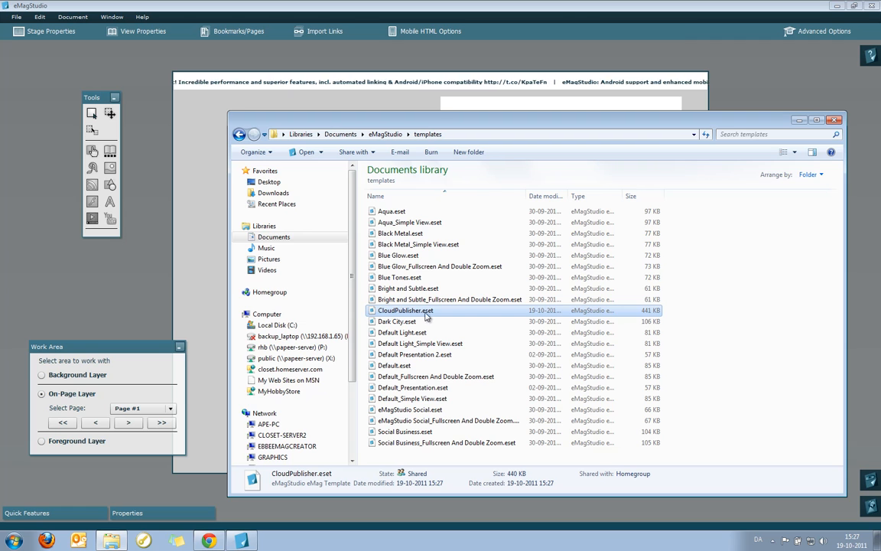
# Step: Switch to the portal in Chrome and enter CloudPoblisher as the name for a template upload under the design settings
pyautogui.click(208, 541)
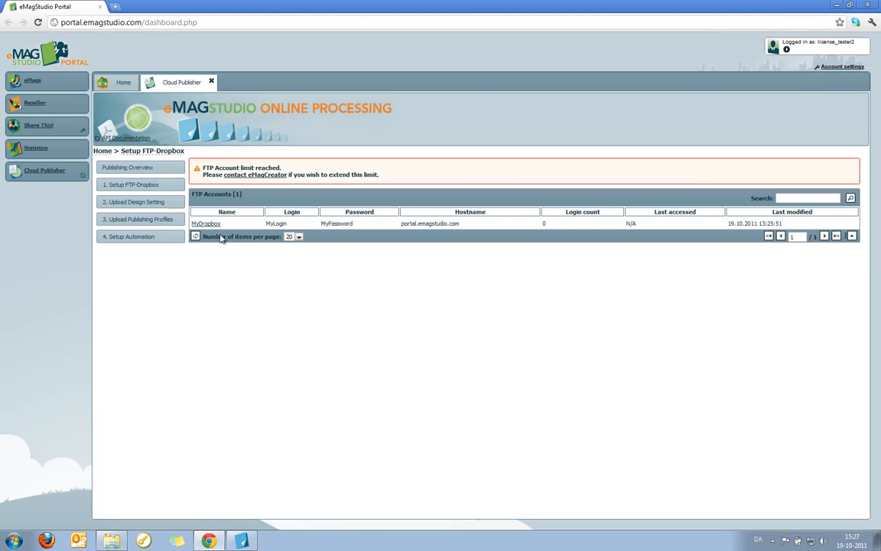
pyautogui.click(136, 203)
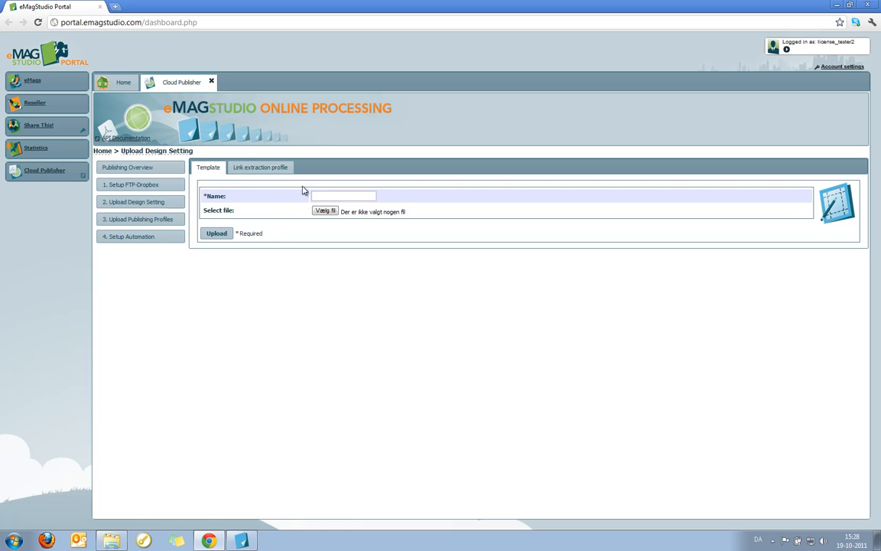
pyautogui.click(331, 196)
pyautogui.write('CloudPubli')
# Step: Choose CloudPublisher.eset from Documents > eMagStudio > templates as the template file and upload it
pyautogui.click(326, 211)
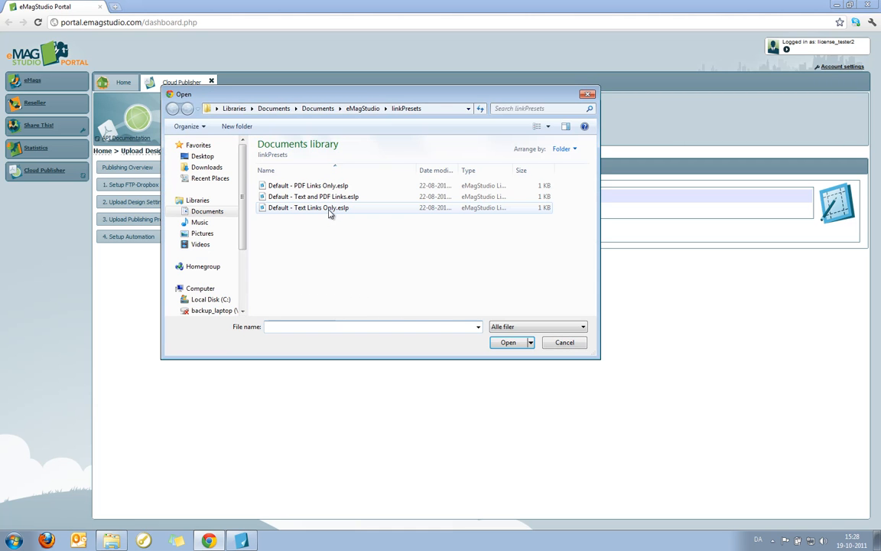
pyautogui.click(217, 211)
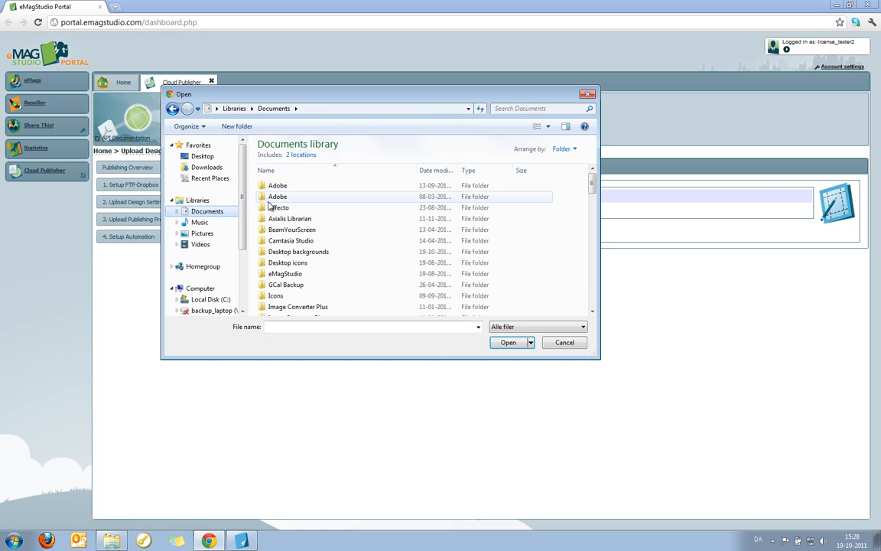
pyautogui.doubleClick(277, 273)
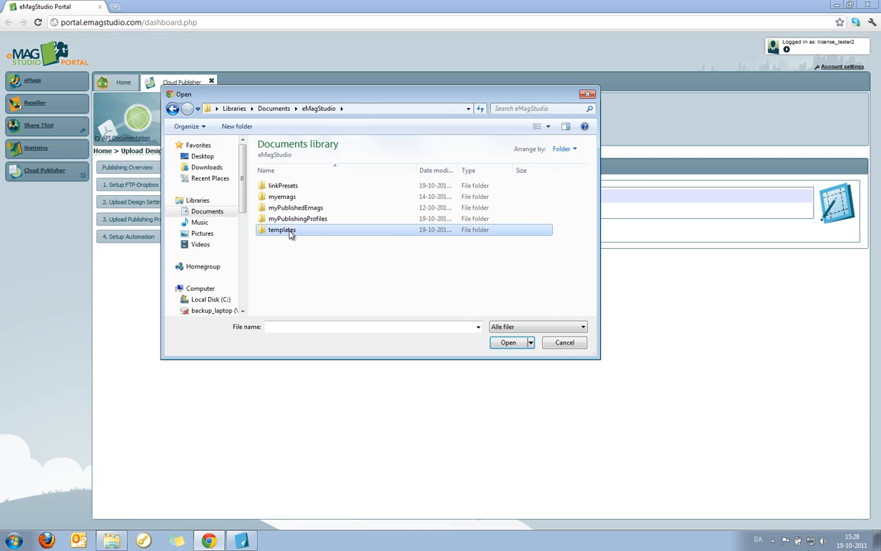
pyautogui.doubleClick(288, 231)
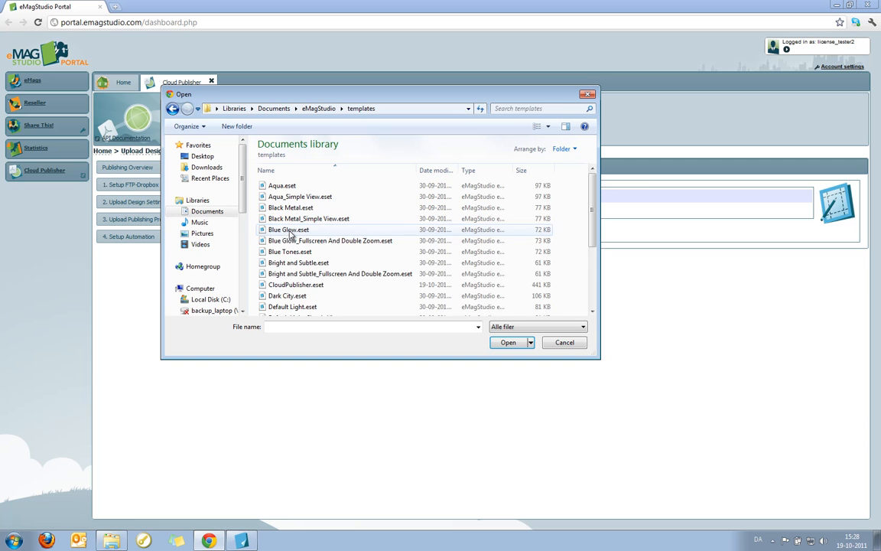
pyautogui.click(352, 289)
pyautogui.click(507, 342)
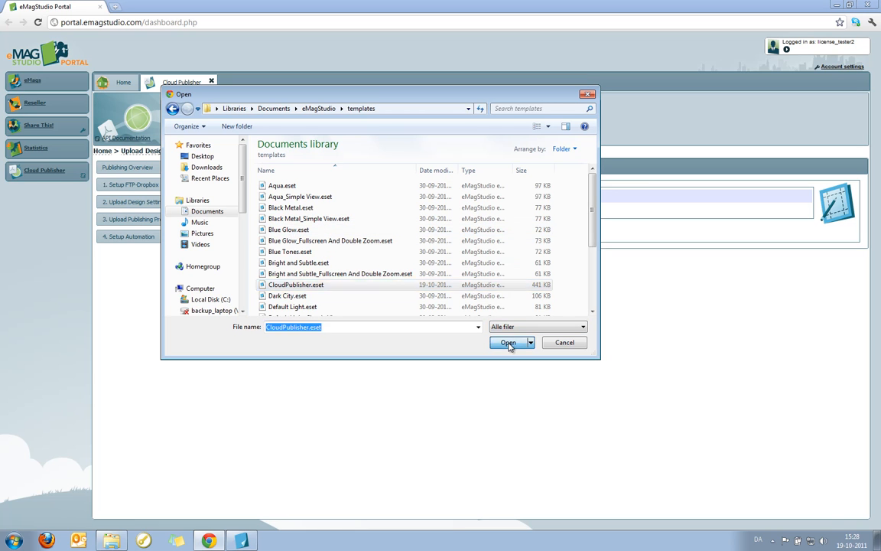
pyautogui.click(216, 234)
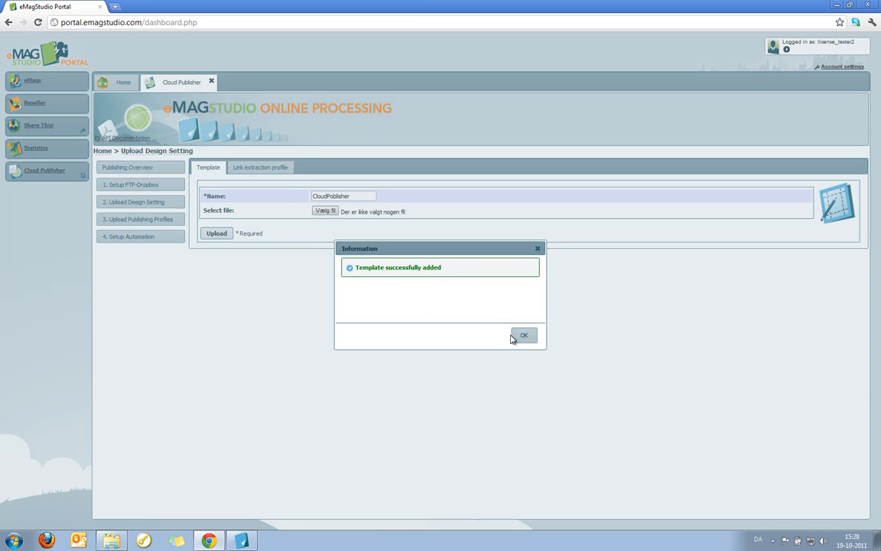
pyautogui.click(522, 337)
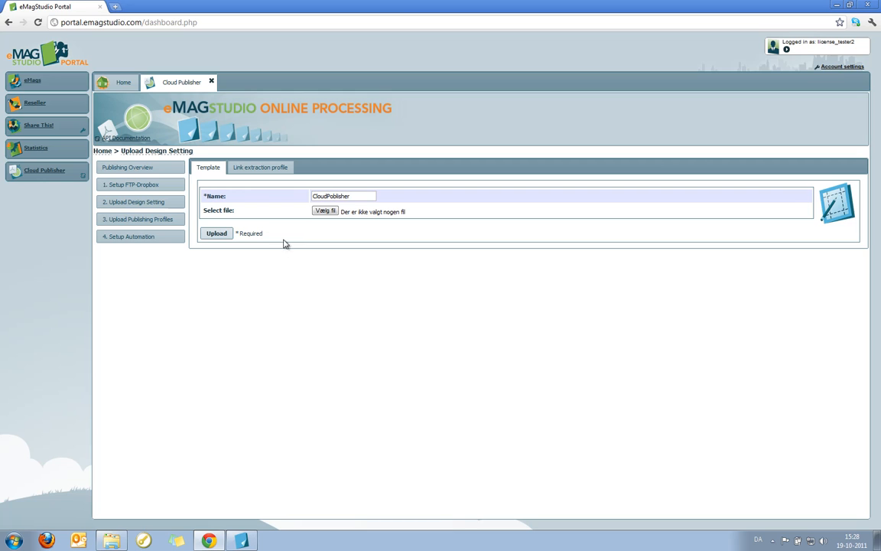
# Step: Open the portal's link extraction profile form, and in eMagStudio's link importer load the Default - Text and PDF Links preset
pyautogui.click(263, 169)
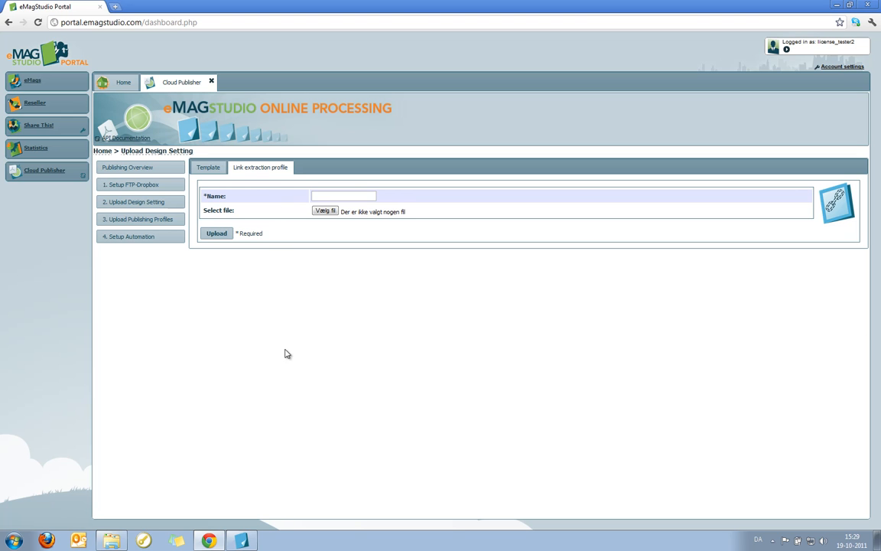
pyautogui.click(241, 541)
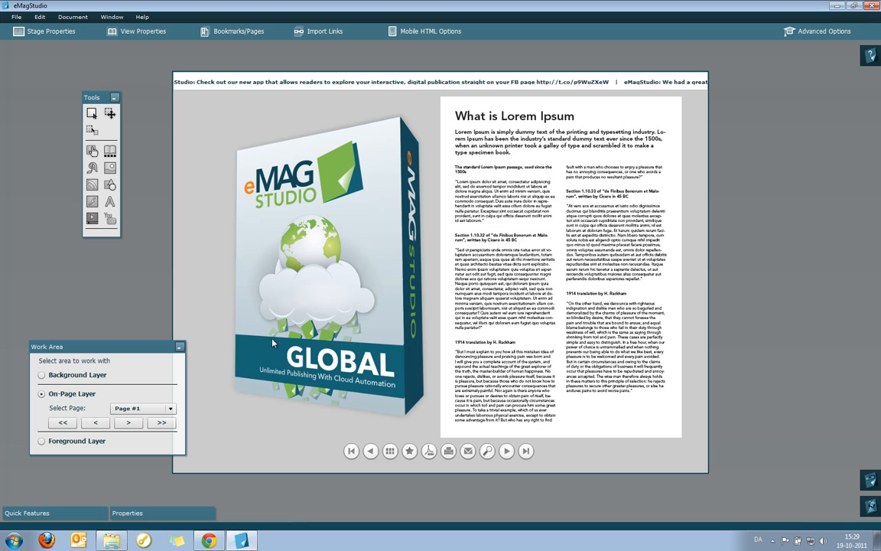
pyautogui.click(326, 34)
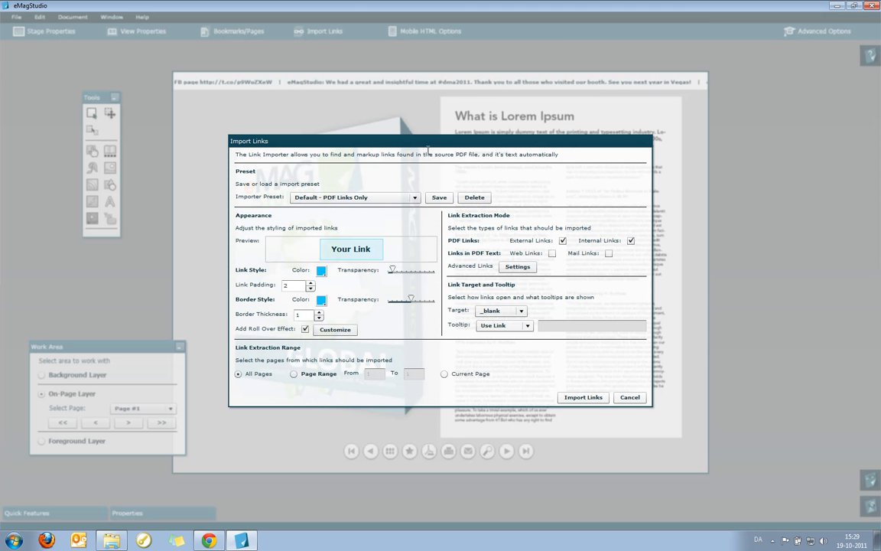
pyautogui.click(380, 199)
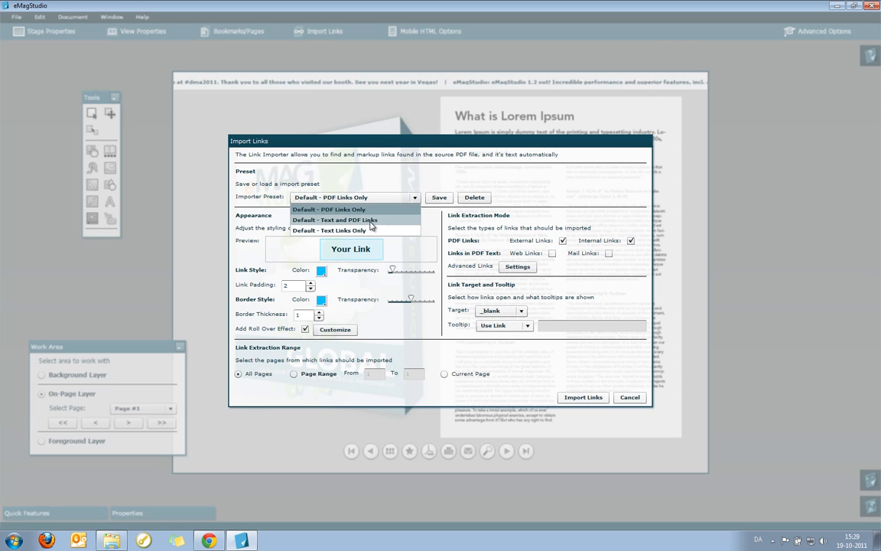
pyautogui.click(304, 219)
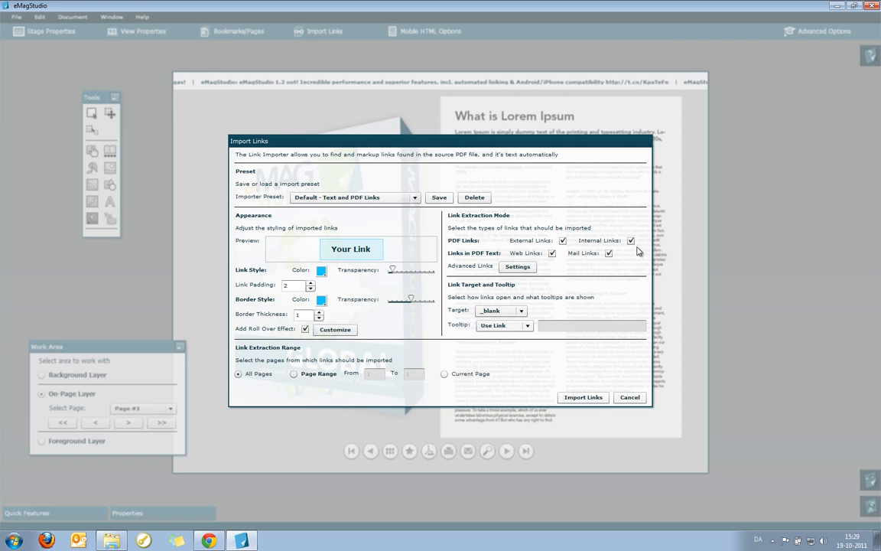
# Step: Set the imported links' style color to orange FF9900 and their border color to orange
pyautogui.click(321, 270)
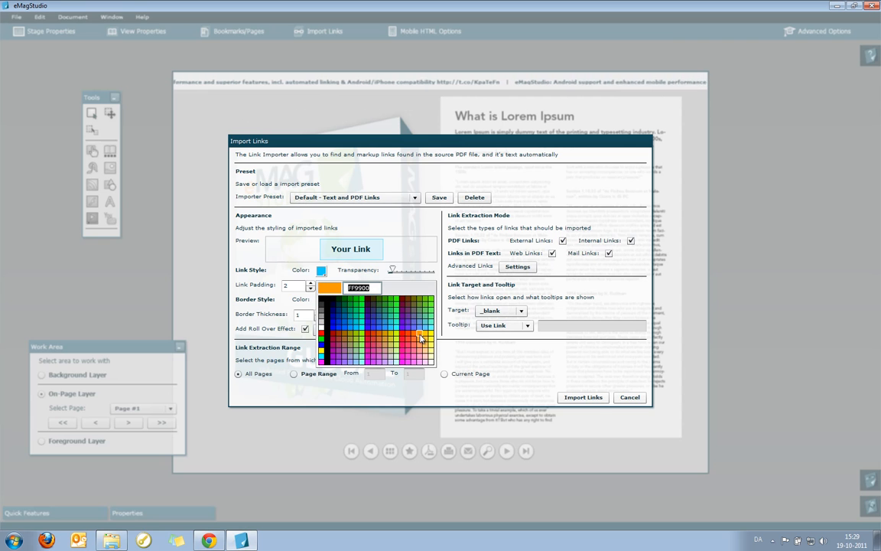
pyautogui.click(422, 338)
pyautogui.click(322, 300)
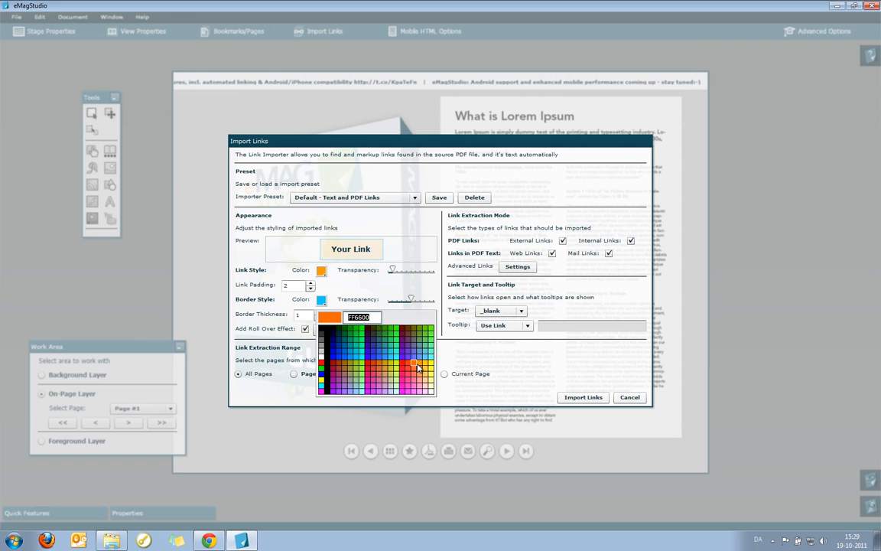
pyautogui.click(375, 329)
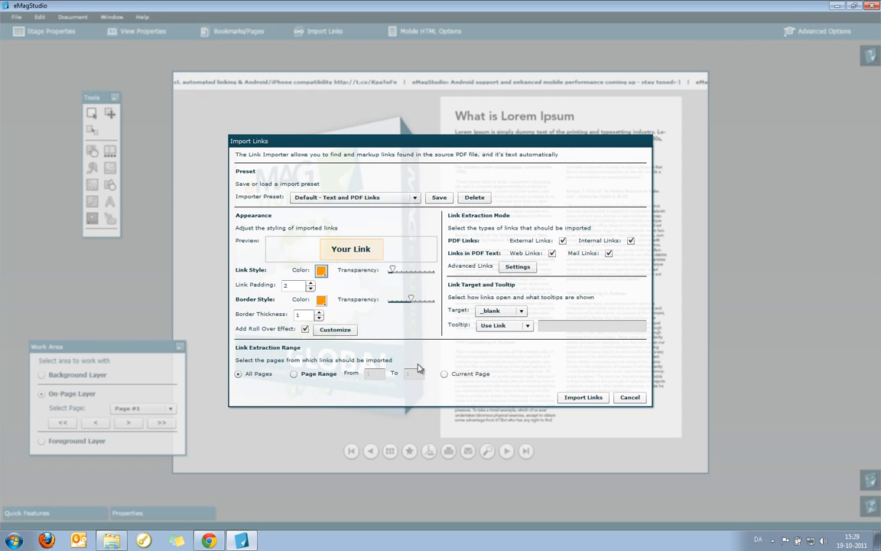
# Step: Save the link import settings as a new preset named CloudPublisherLinks
pyautogui.click(440, 198)
pyautogui.click(463, 277)
pyautogui.hotkey('ctrl', 'a')
pyautogui.write('C')
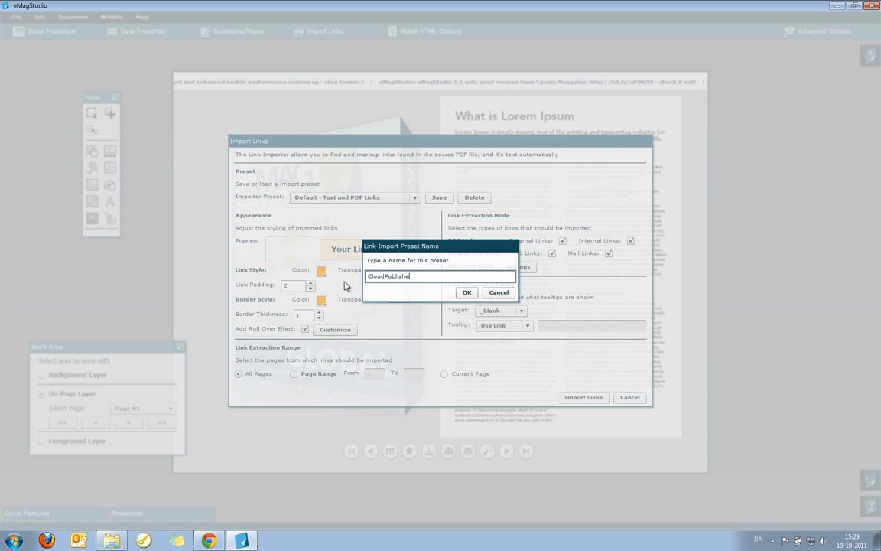
pyautogui.write('loudPublisherLinks')
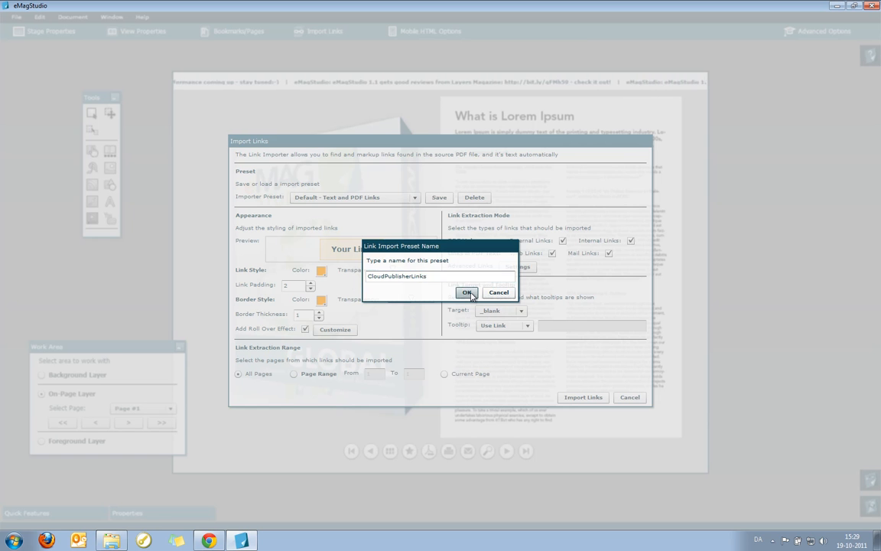
pyautogui.click(466, 293)
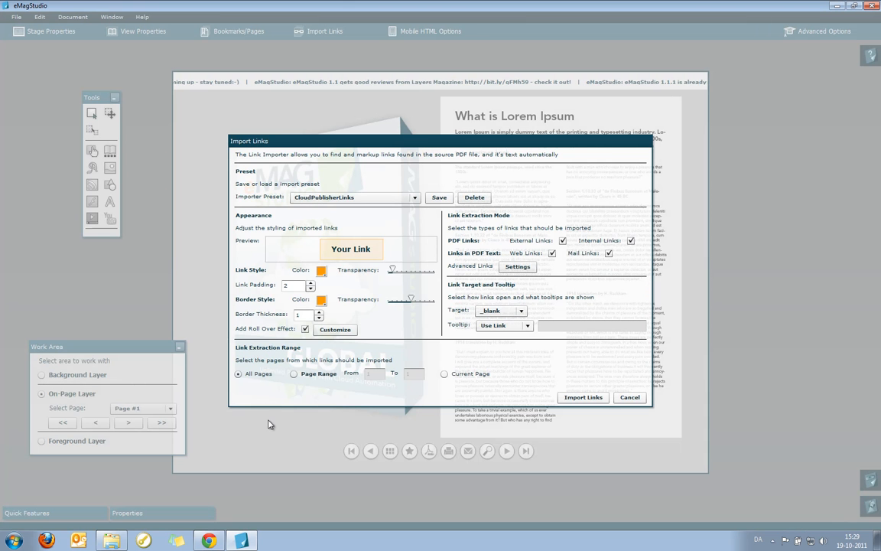
# Step: Switch to the portal in Chrome and name the new link extraction profile CloudPublisher
pyautogui.click(209, 541)
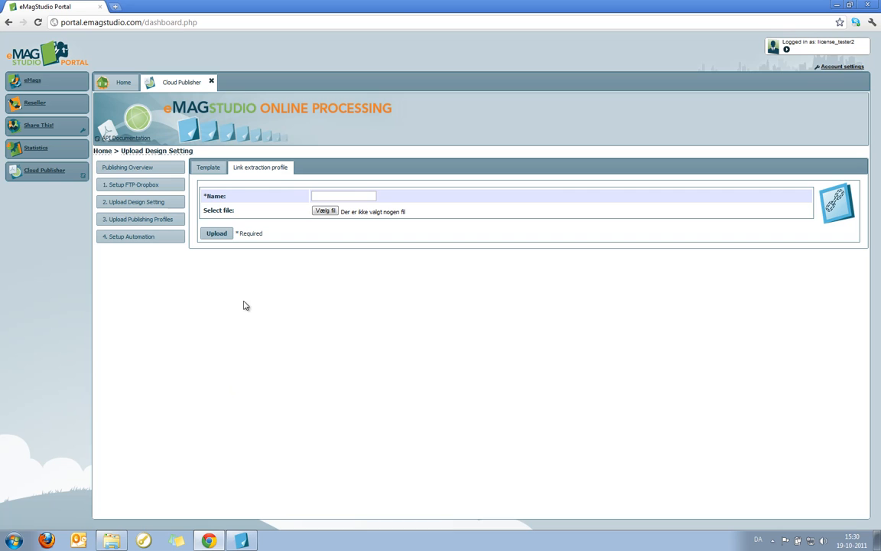
pyautogui.click(324, 196)
pyautogui.write('CloudPu')
# Step: Choose CloudPublisherLinks.eslp from the eMagStudio > linkPresets folder as the link extraction file and upload it
pyautogui.click(325, 211)
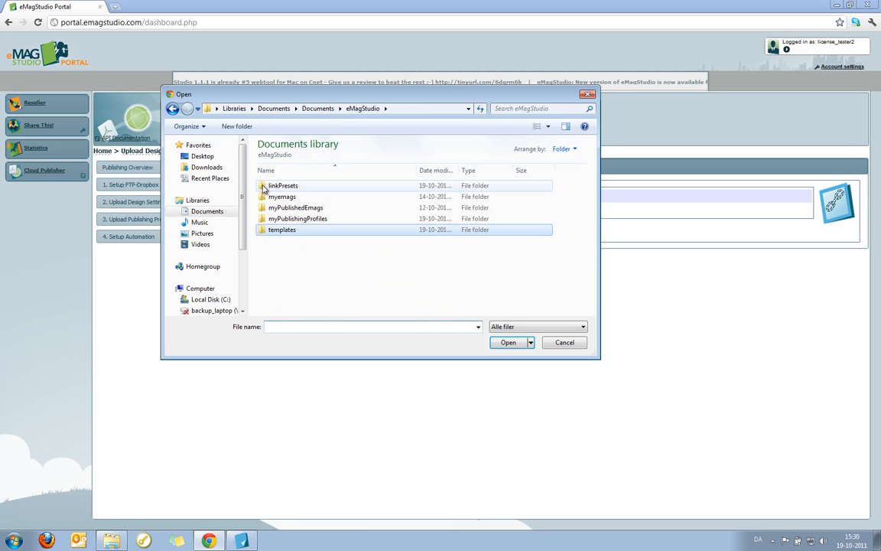
pyautogui.click(264, 186)
pyautogui.doubleClick(264, 189)
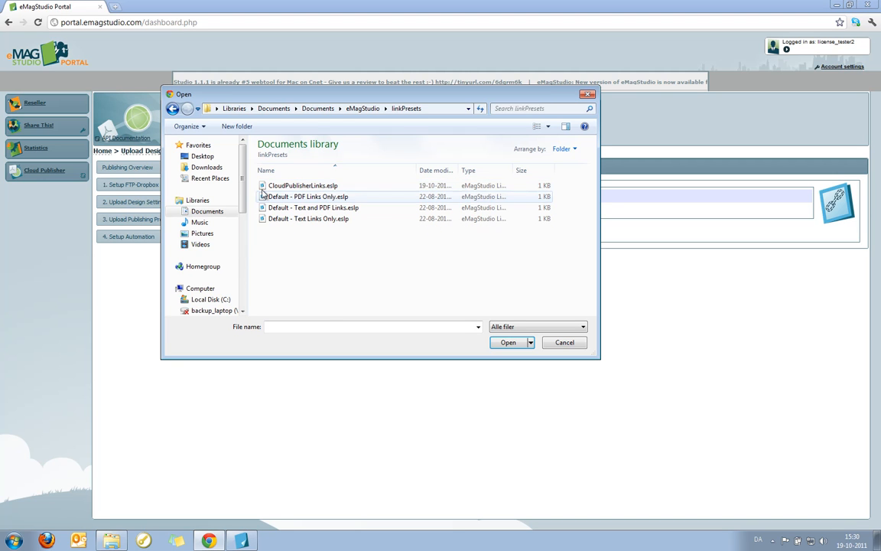
pyautogui.click(263, 187)
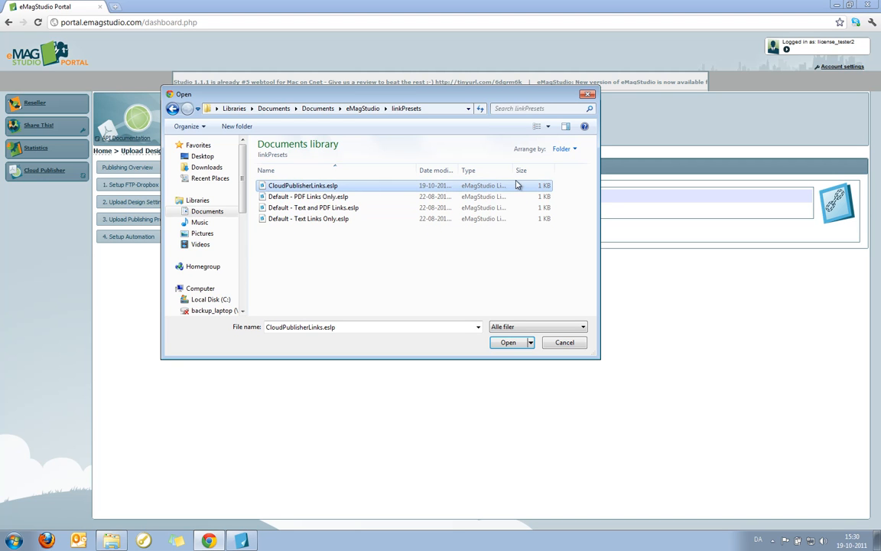
pyautogui.moveTo(515, 170); pyautogui.dragTo(576, 170)
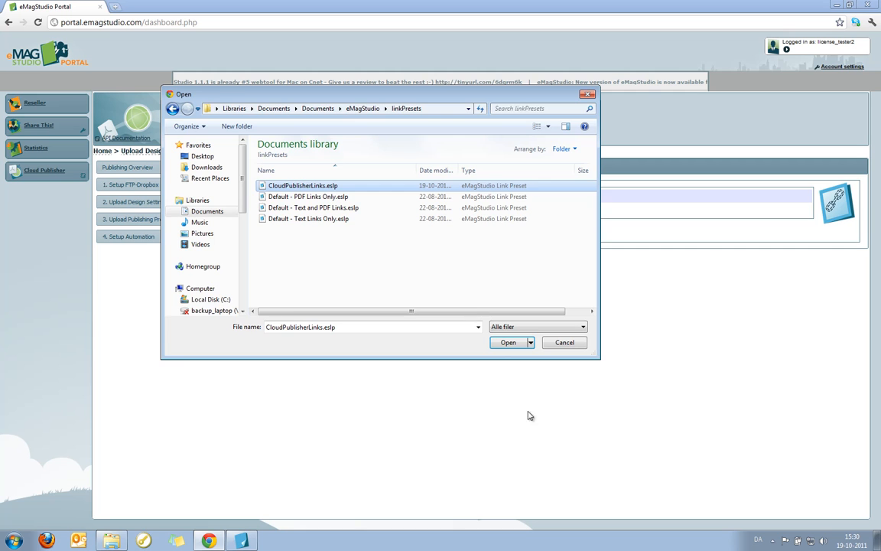
pyautogui.click(508, 342)
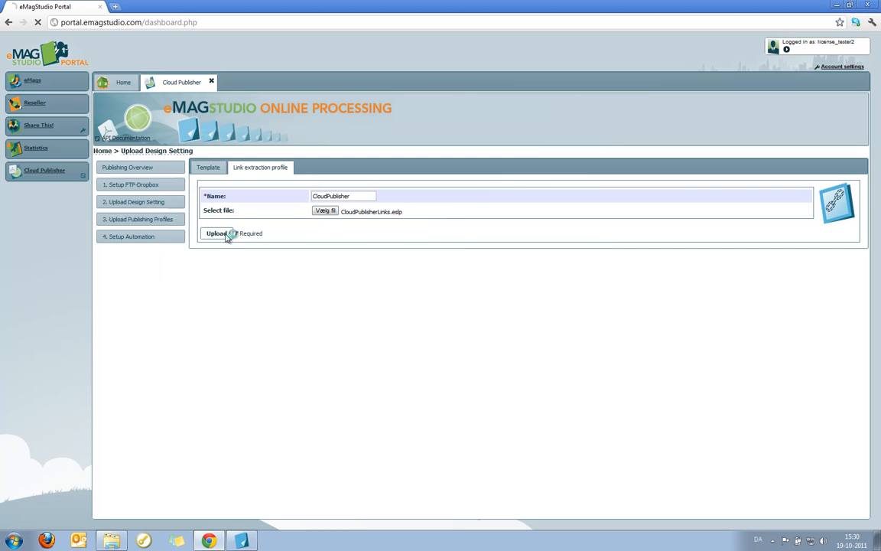
pyautogui.click(217, 234)
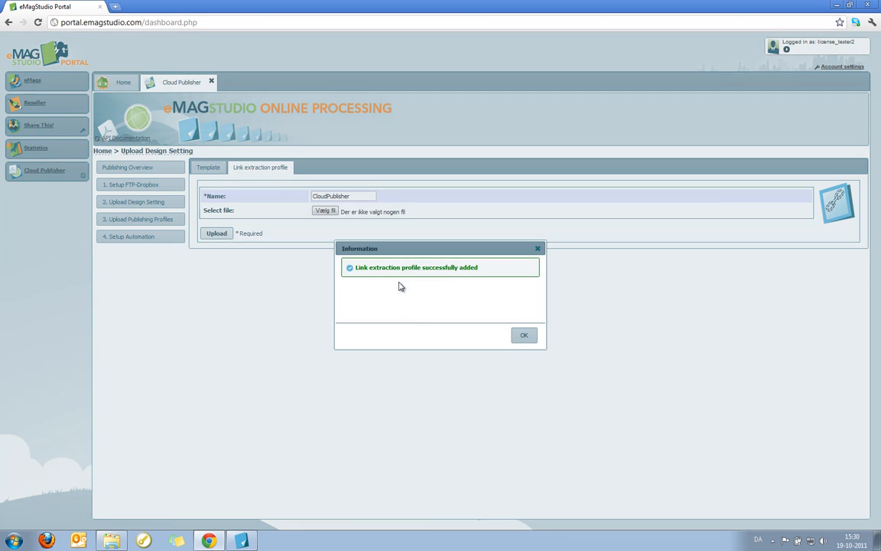
pyautogui.click(531, 338)
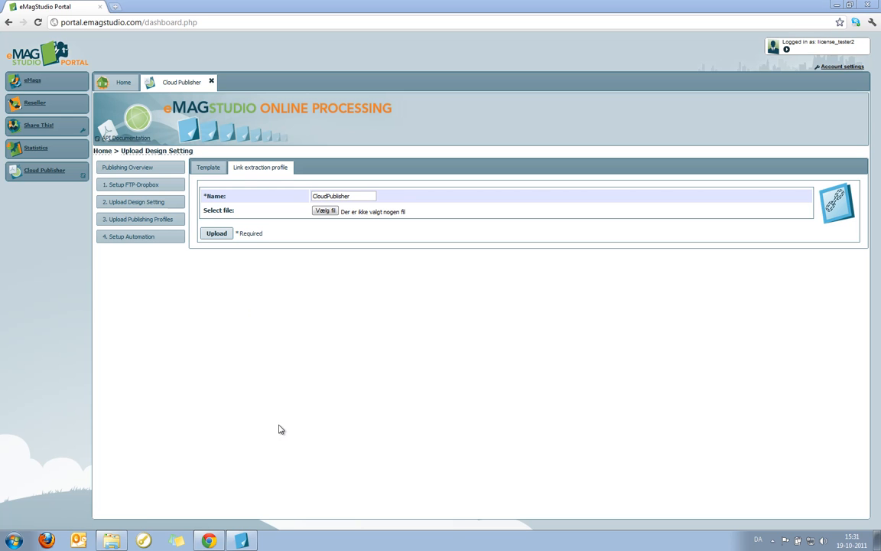
# Step: Switch to eMagStudio, dismiss the link importer, and create a publishing profile named CloudPublisherTest in myPublishingProfiles
pyautogui.click(243, 542)
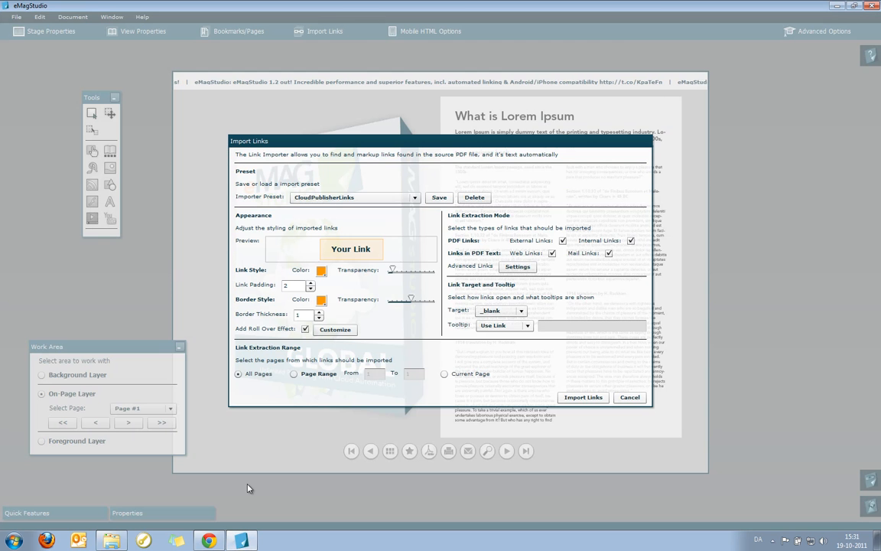
pyautogui.click(627, 398)
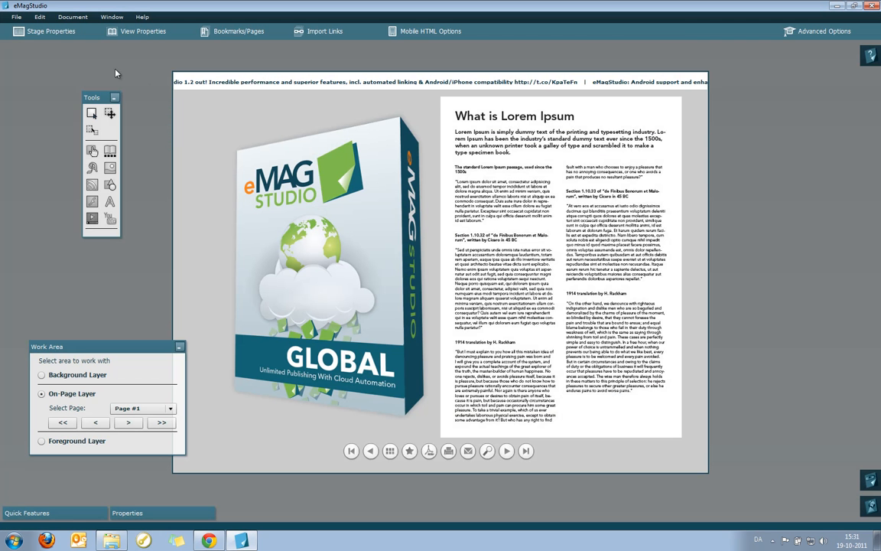
pyautogui.click(16, 18)
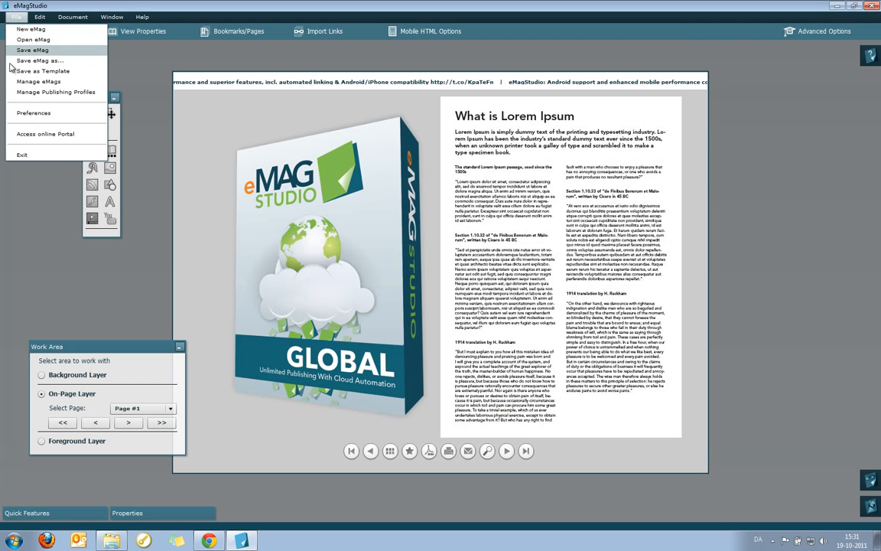
pyautogui.click(55, 94)
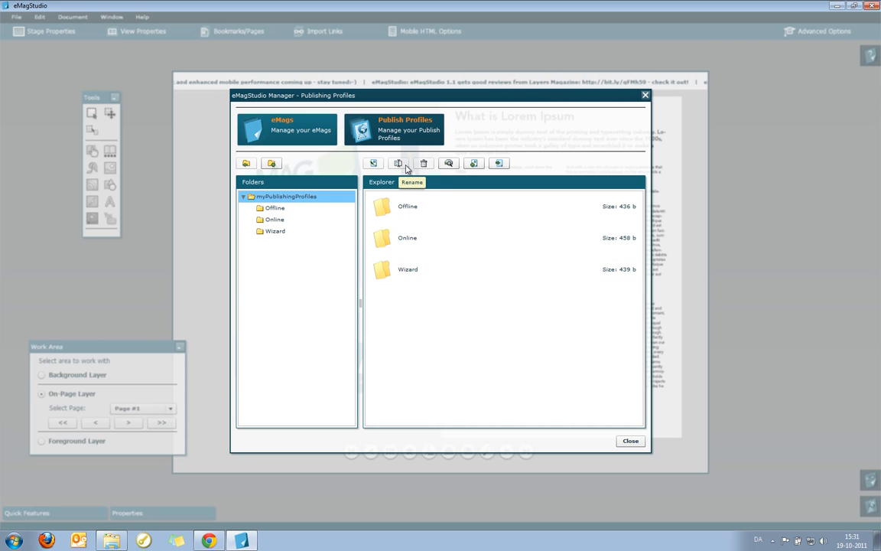
pyautogui.click(475, 164)
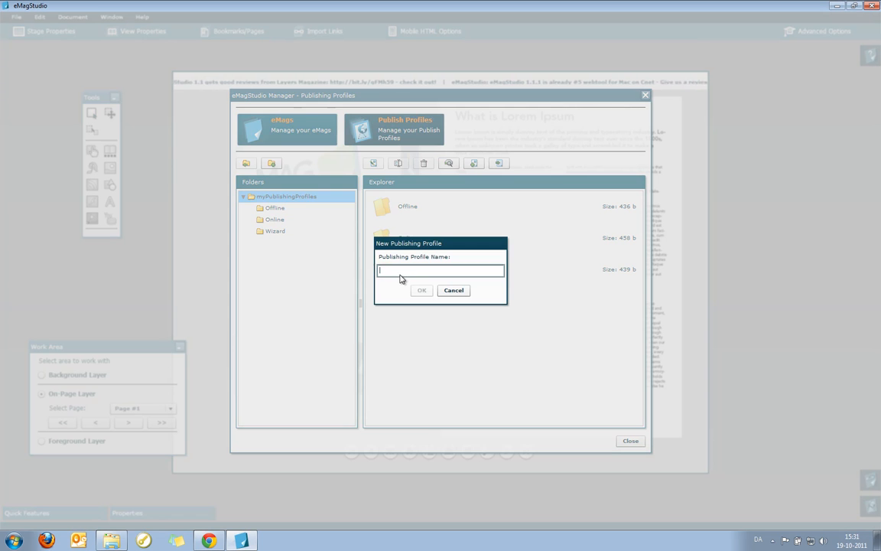
pyautogui.write('cloudPublisherTest')
pyautogui.click(421, 290)
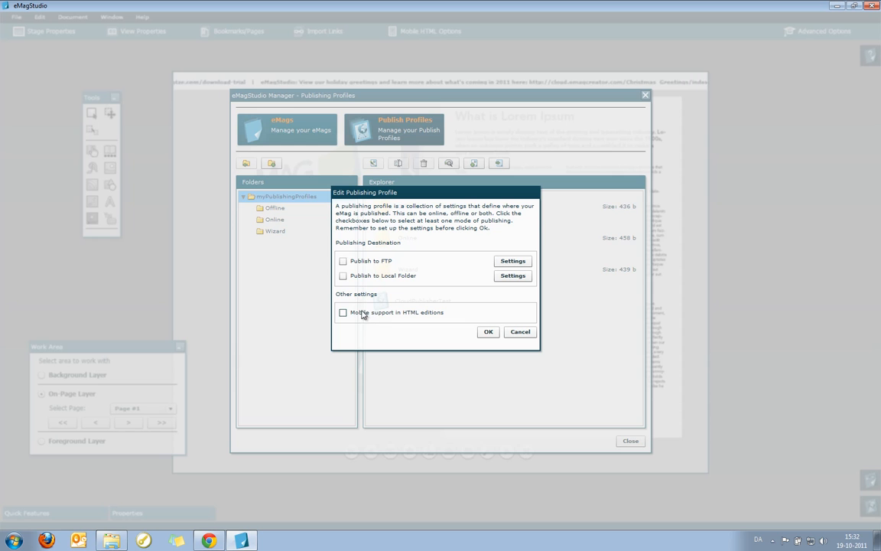
# Step: Enable Publish to FTP and Mobile support in HTML editions for the profile, and open its FTP settings
pyautogui.click(343, 262)
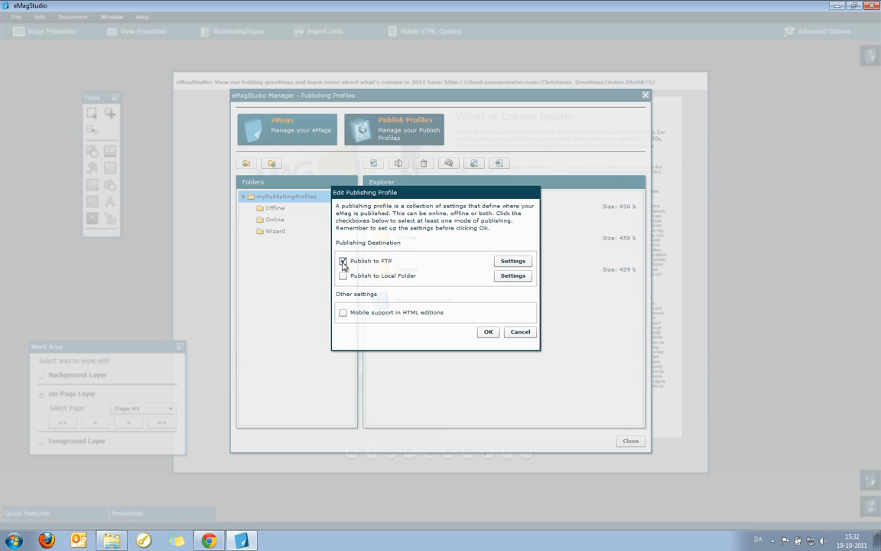
pyautogui.click(343, 313)
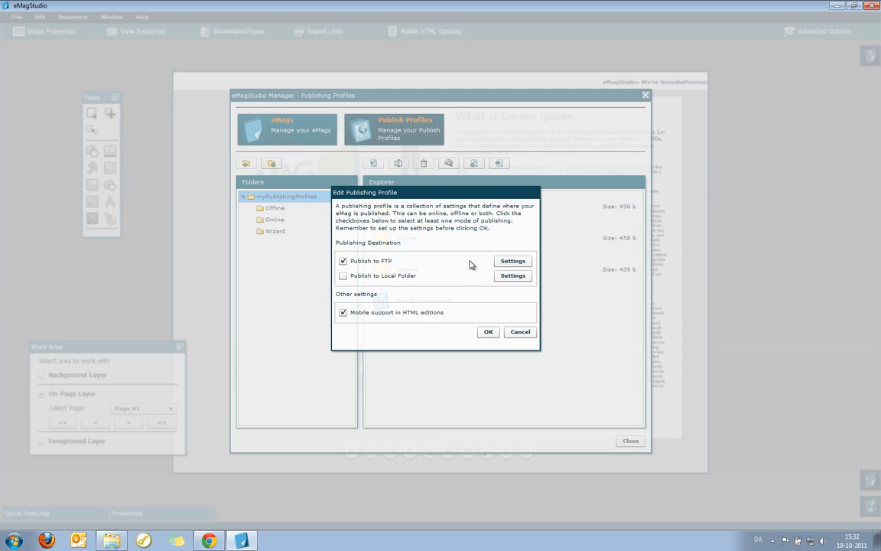
pyautogui.click(511, 263)
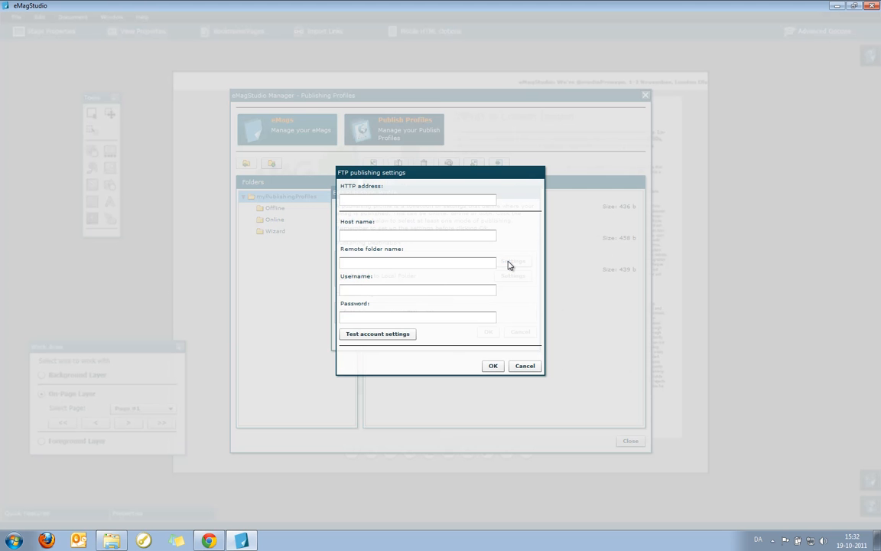
pyautogui.click(344, 201)
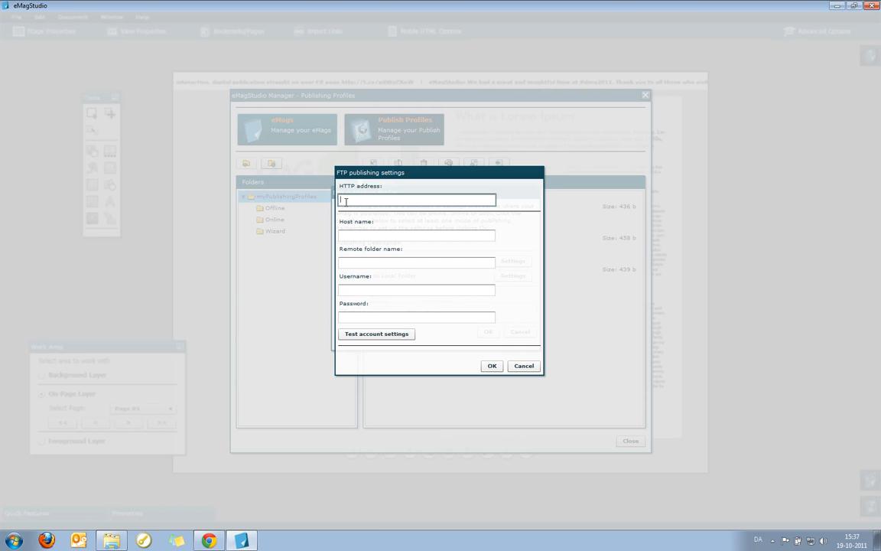
pyautogui.write('http://myserver.com/emags/')
pyautogui.press('Tab')
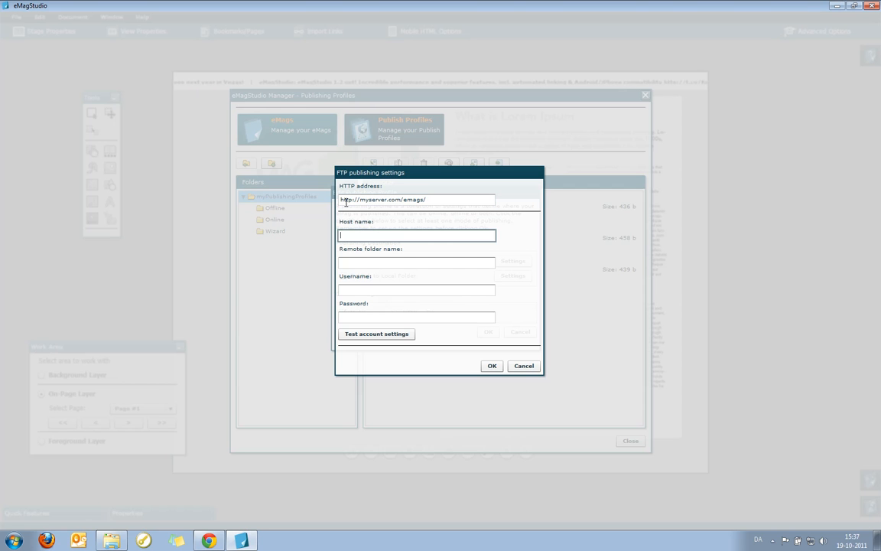
pyautogui.write('ftp.myserver.com')
pyautogui.press('Tab')
pyautogui.write('/pub')
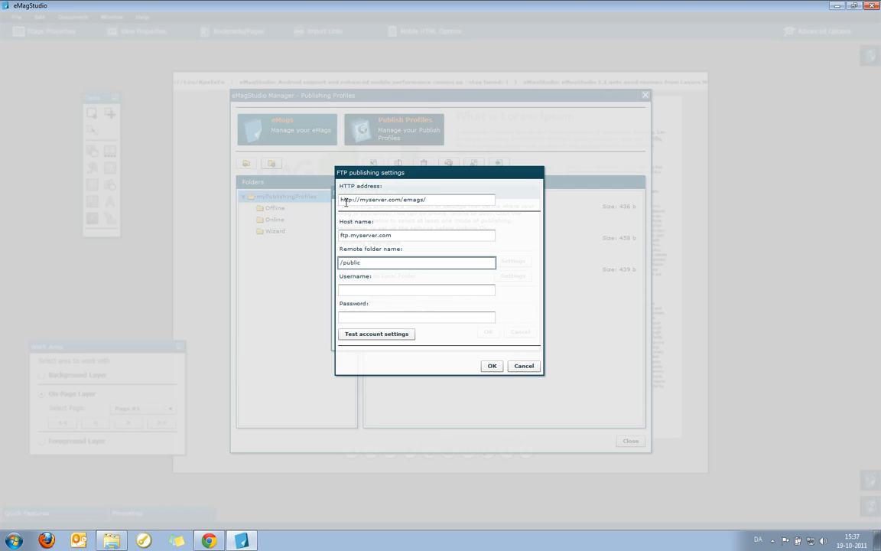
pyautogui.write('lic_html/emags/')
# Step: Enter the FTP account's username and password, and cancel out of the FTP and publishing profile settings
pyautogui.press('Tab')
pyautogui.write('myusername')
pyautogui.press('Tab')
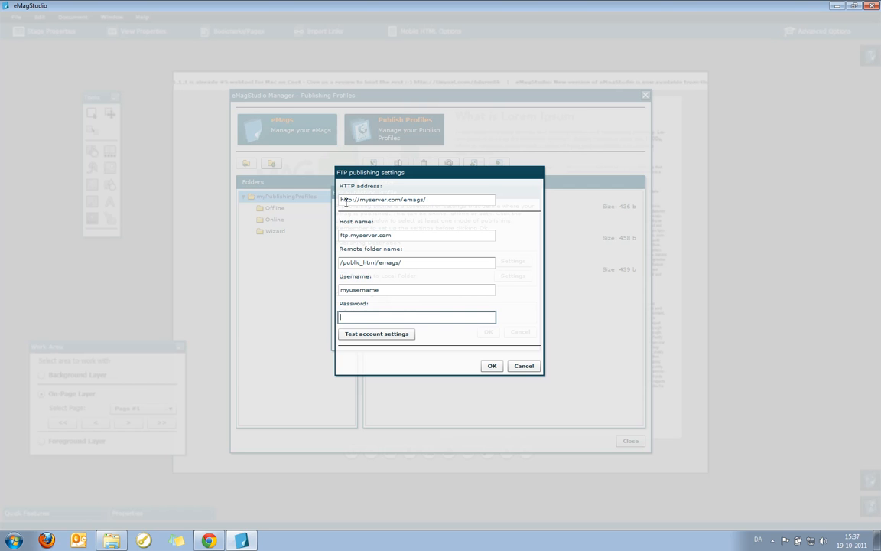
pyautogui.write('********')
pyautogui.click(531, 367)
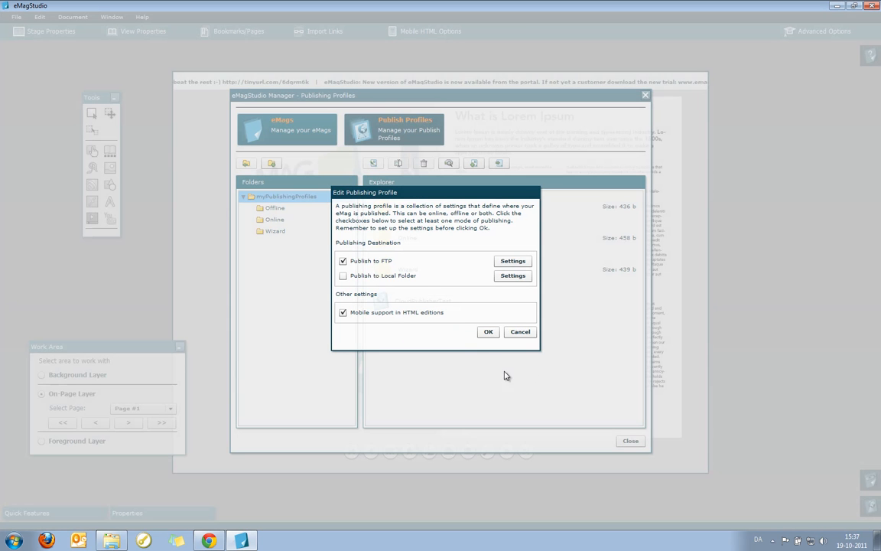
pyautogui.click(520, 332)
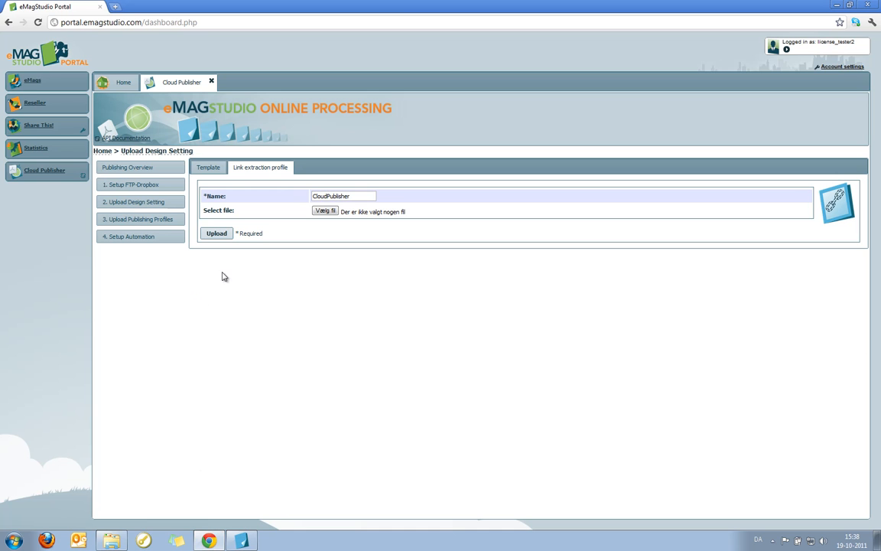
# Step: Open the portal's Upload Publishing Profiles form and name the profile CloudPublisherTest
pyautogui.click(137, 221)
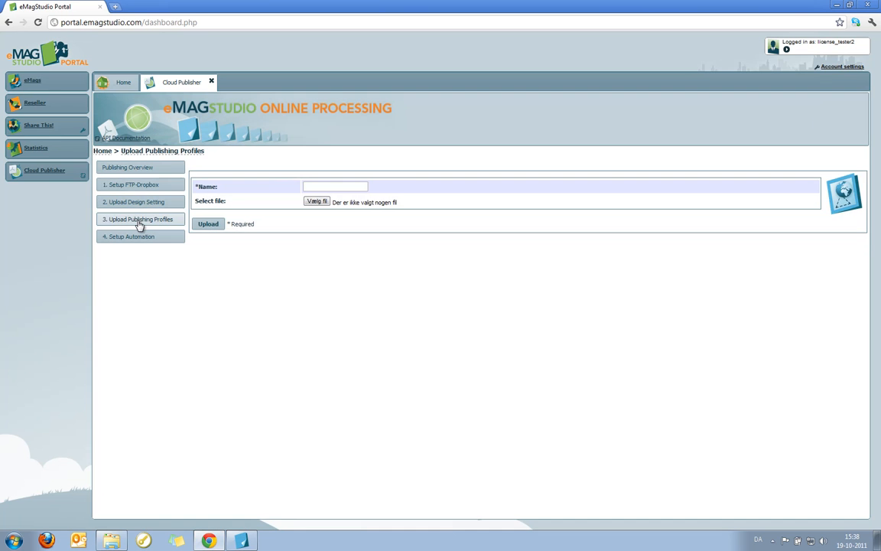
pyautogui.click(311, 184)
pyautogui.write('CloudPublish')
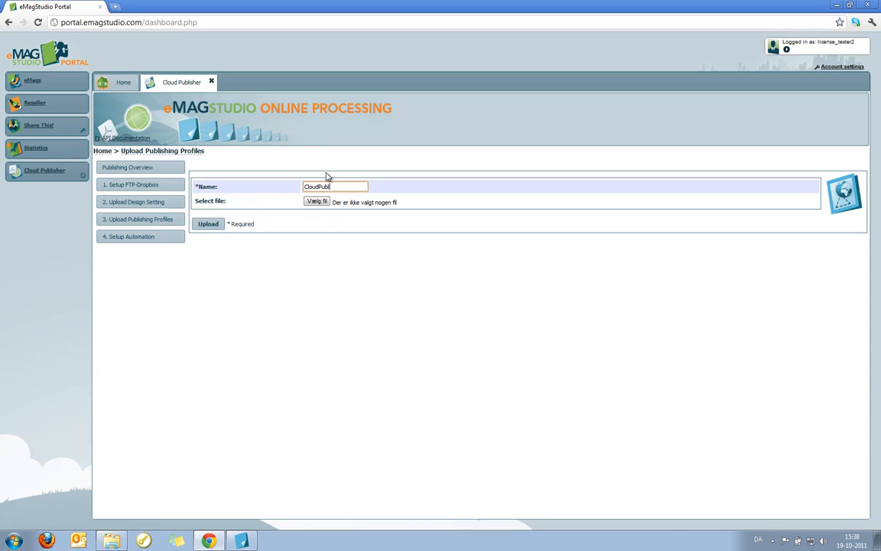
pyautogui.write('erTest')
# Step: Browse to eMagStudio > myPublishingProfiles for the CloudPublisherTest.espp file and submit the publishing profile upload
pyautogui.click(317, 202)
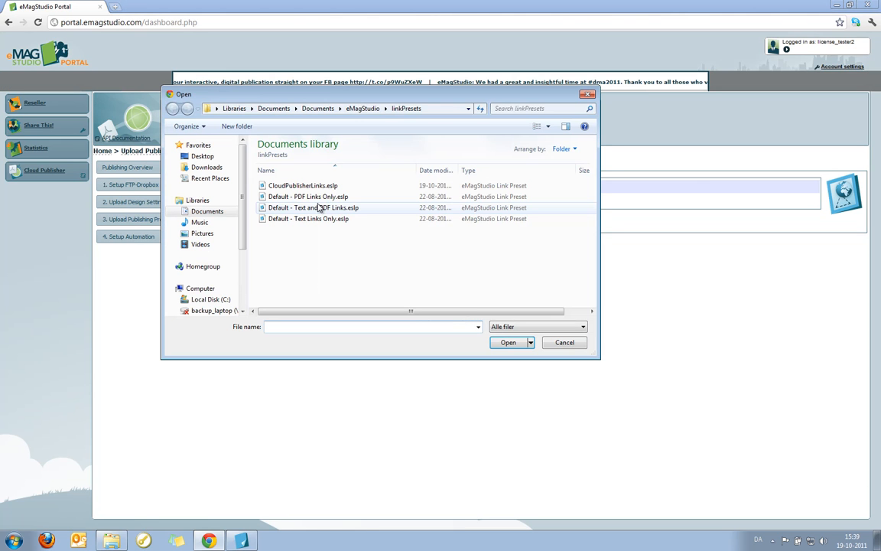
pyautogui.click(361, 108)
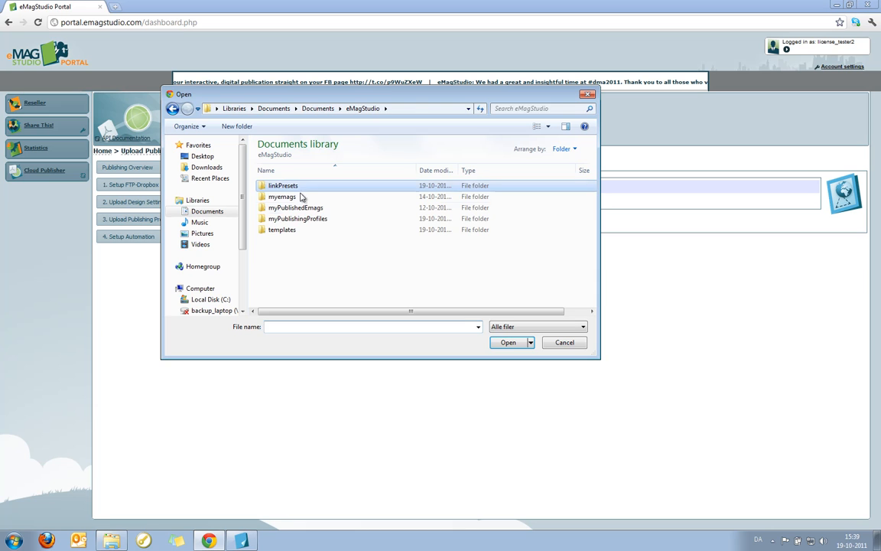
pyautogui.doubleClick(329, 219)
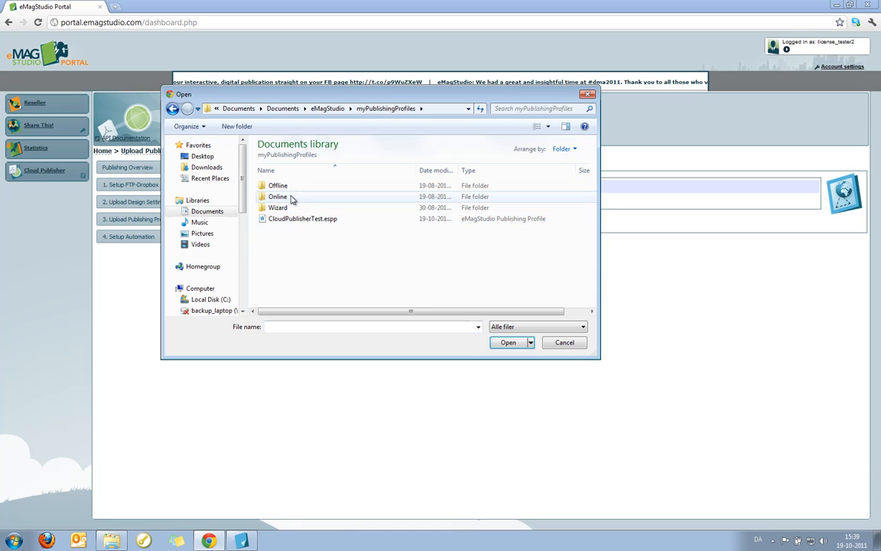
pyautogui.press('Escape')
pyautogui.click(208, 225)
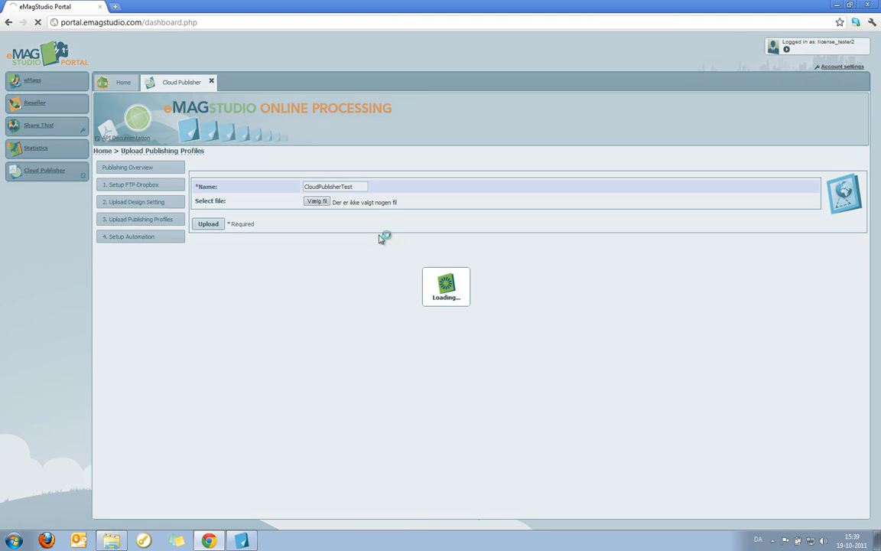
pyautogui.click(526, 339)
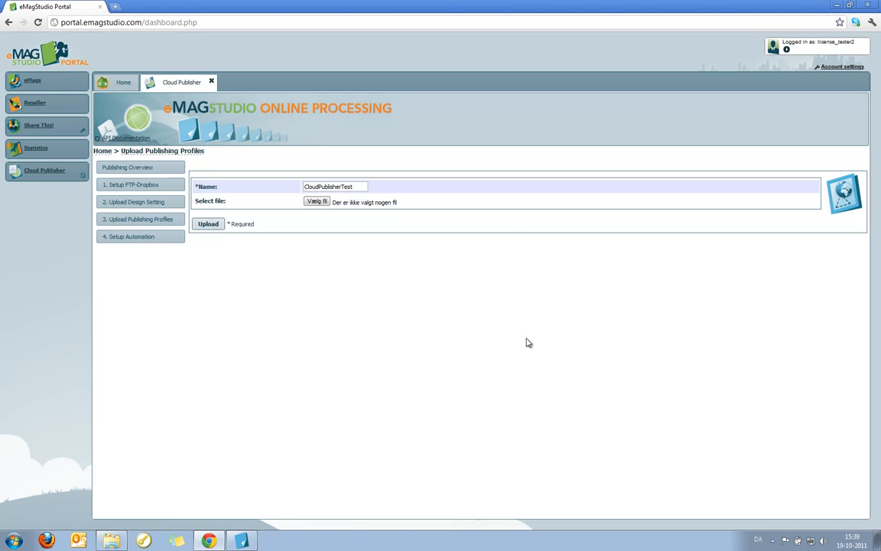